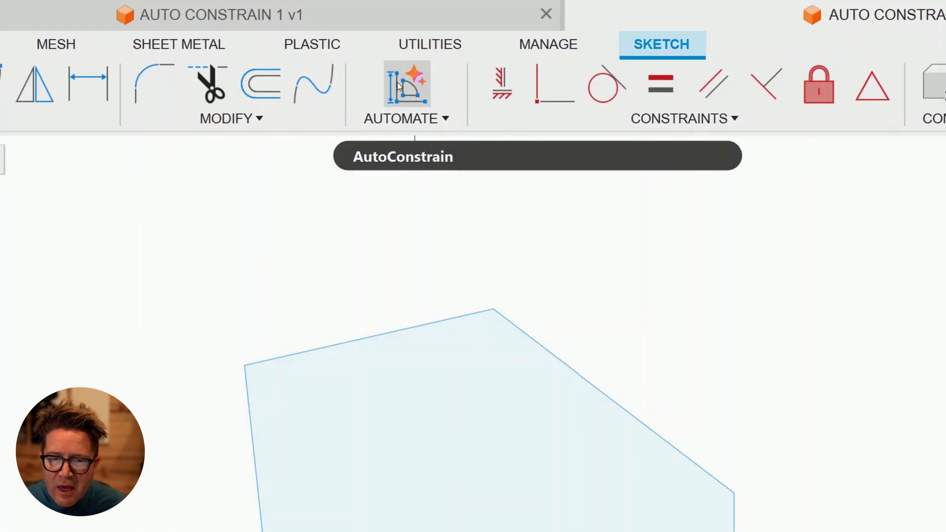
Step: Run AutoConstrain and preview Result 2's dimensions (46.449, 55.237, 129.9°, 65.97, 97.2°)
left_click(399, 85)
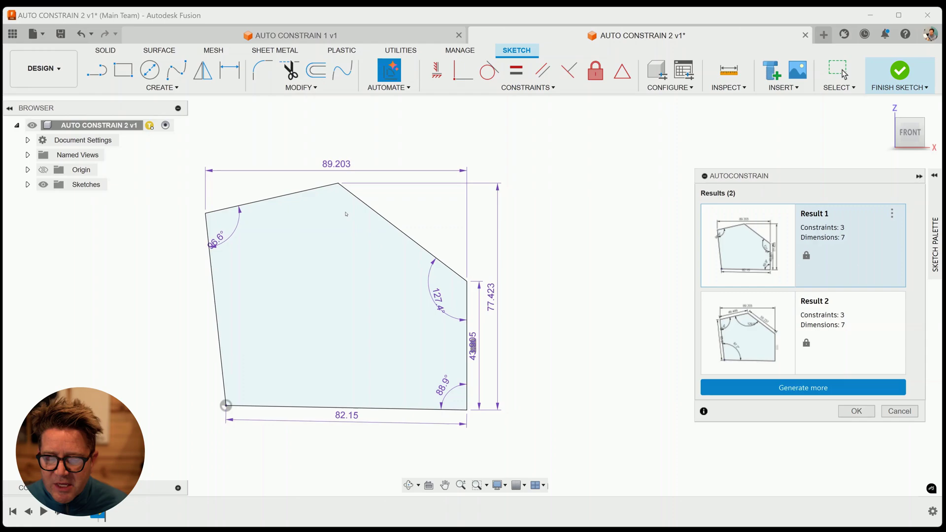
left_click(725, 320)
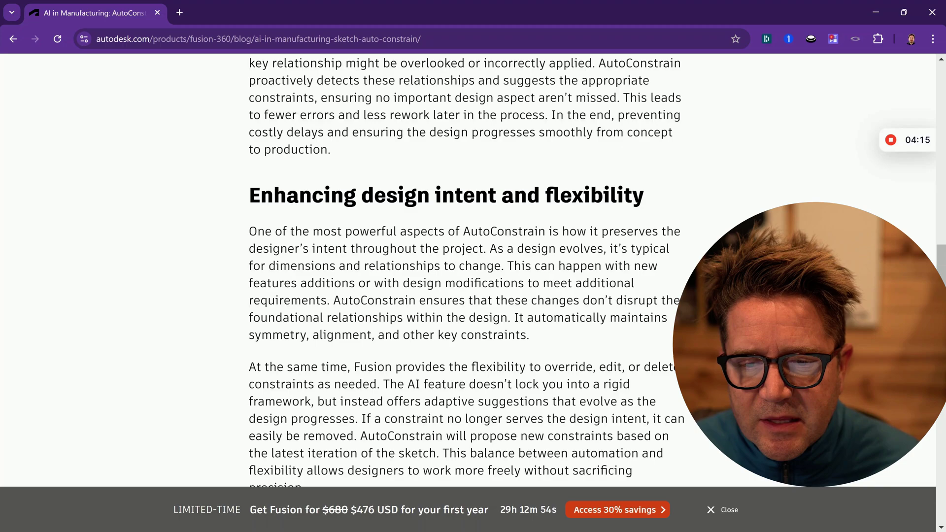
Step: Highlight the blog sentence about keeping foundational relationships
left_click_drag(333, 300, 546, 341)
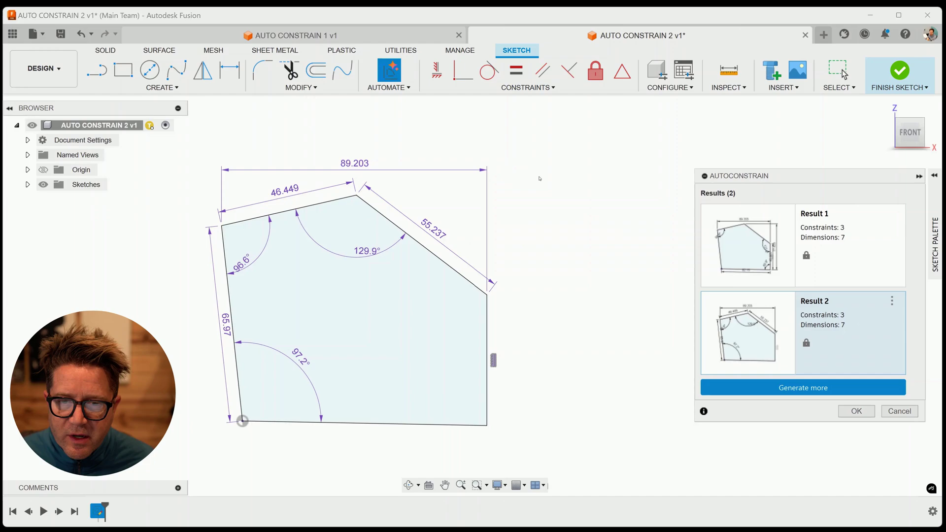
Step: Discard the suggestions, nudge the upper-right corner up and right, then rerun AutoConstrain unapplied
key("Escape")
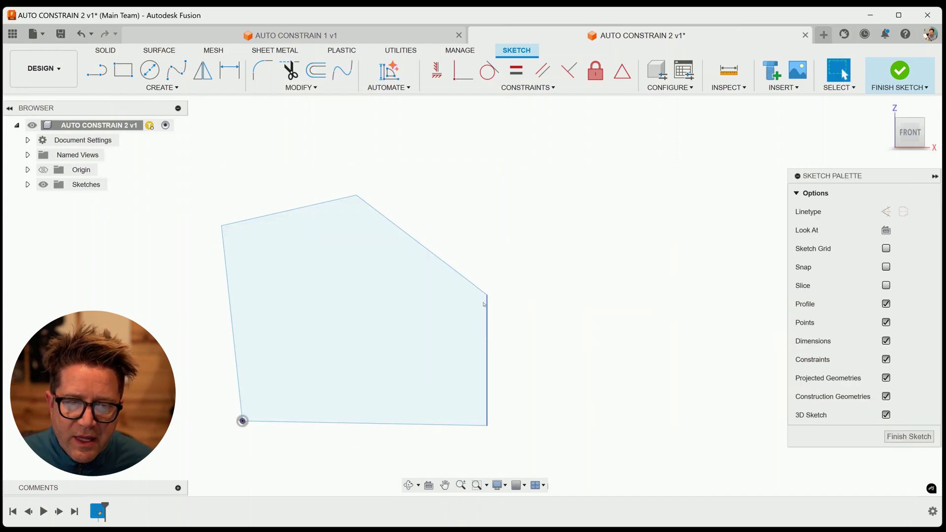
left_click_drag(487, 294, 490, 290)
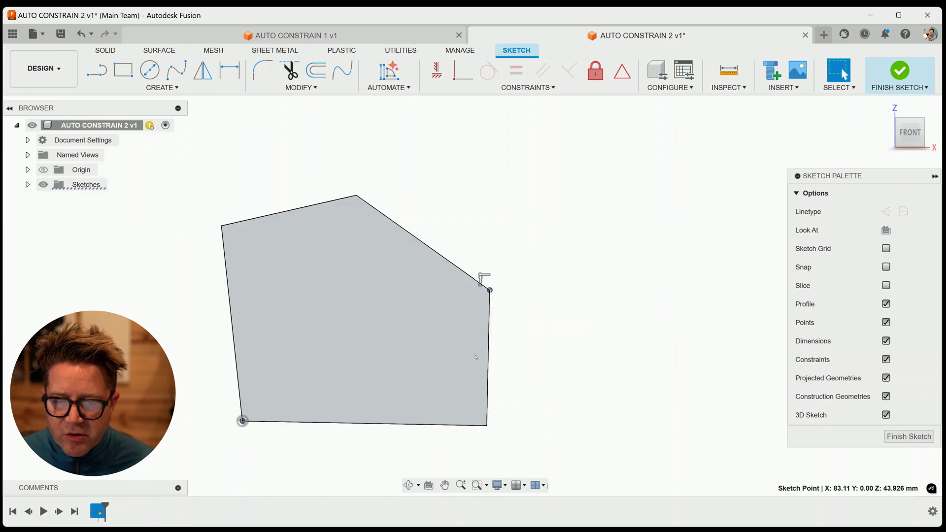
left_click(407, 425)
key("Escape")
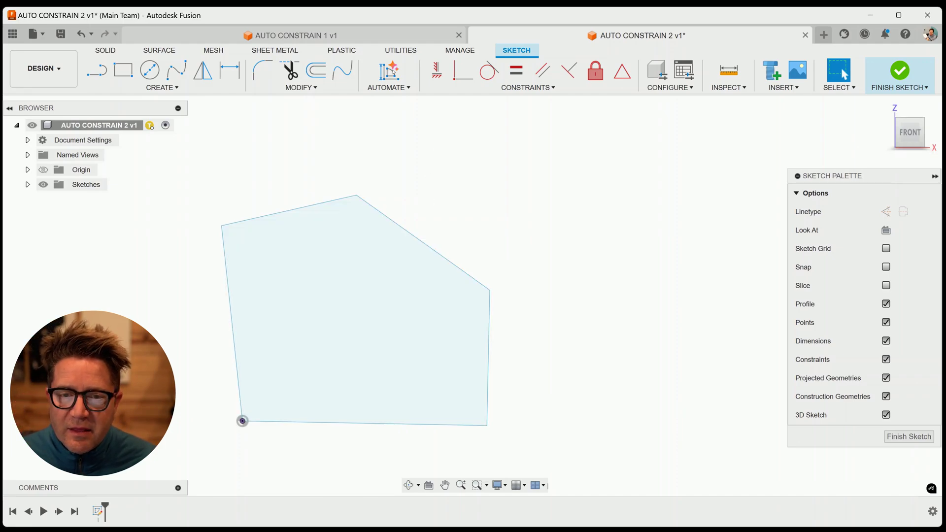
left_click(390, 71)
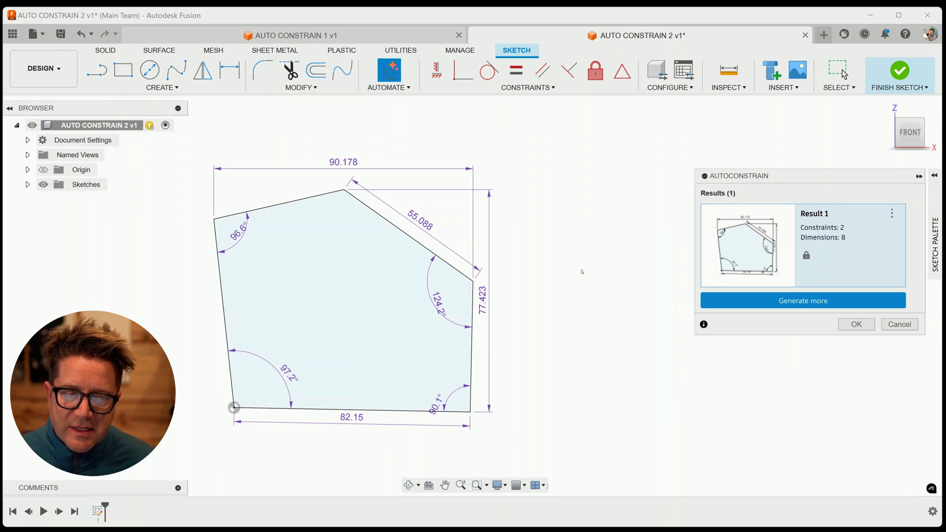
key("Escape")
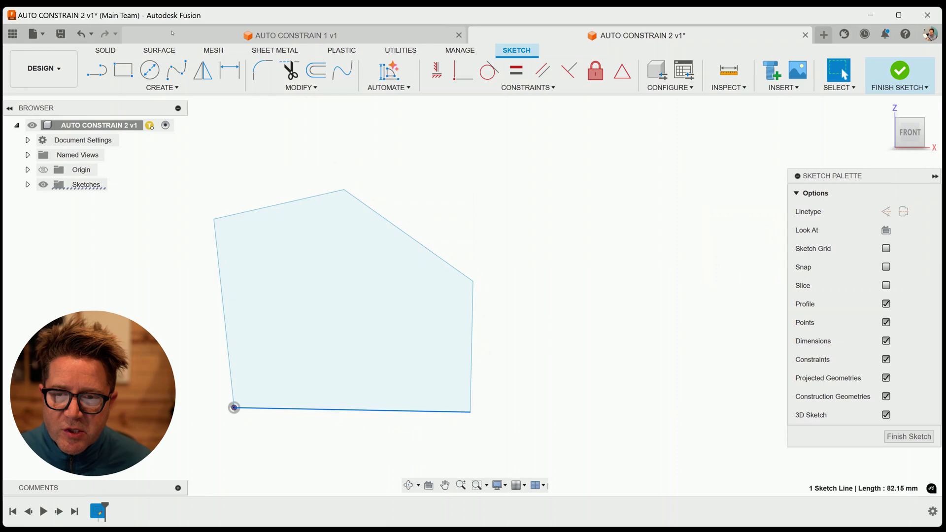
Step: Constrain the bottom line horizontal and the right line vertical
left_click(436, 71)
left_click(472, 363)
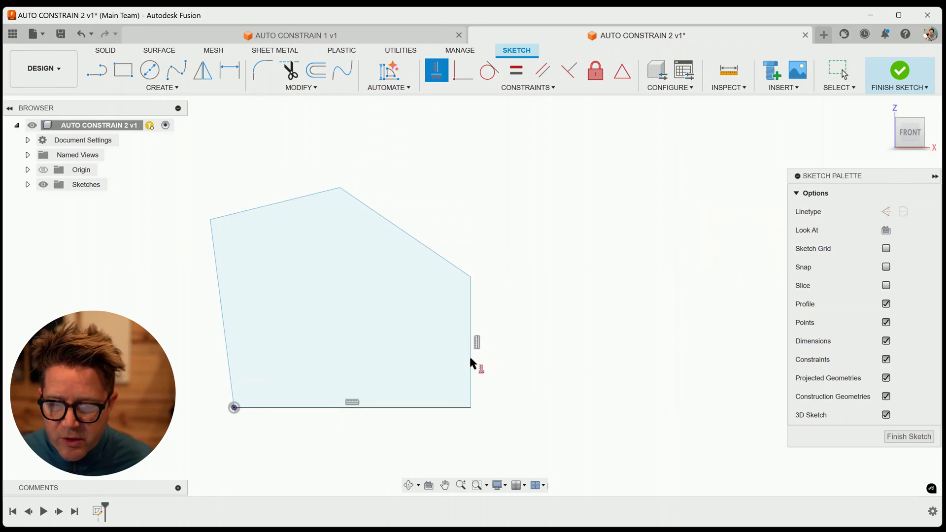
key("Escape")
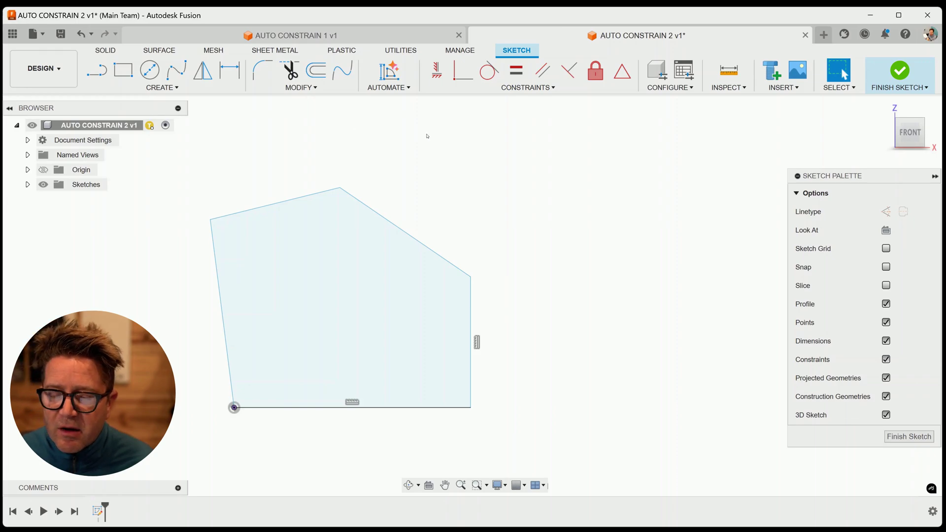
Step: Dimension the bottom line at 82.232, then rerun AutoConstrain and discard its suggestions
key("d")
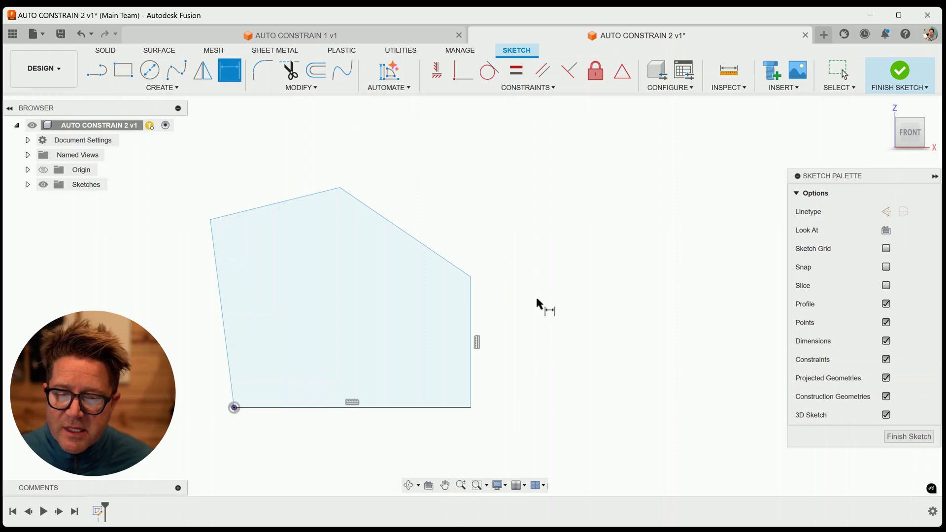
left_click(362, 409)
left_click(369, 432)
key("Return")
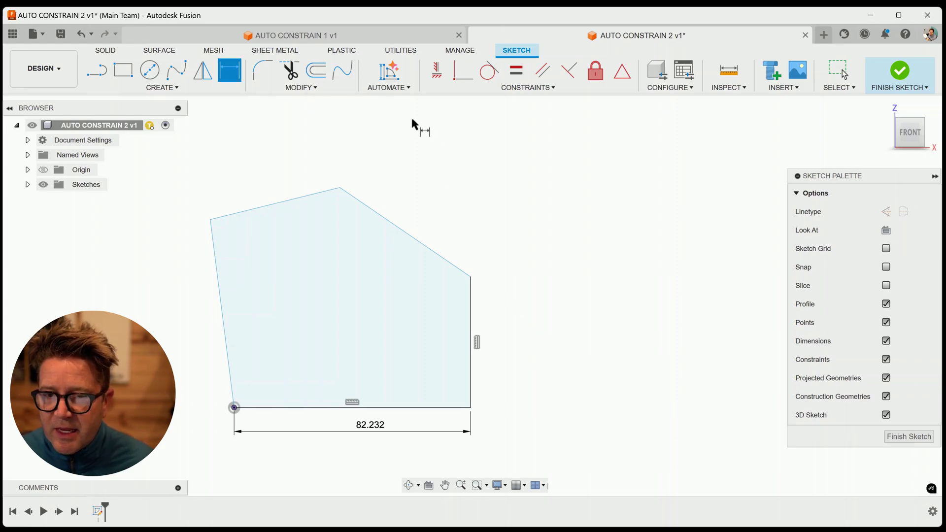
left_click(385, 73)
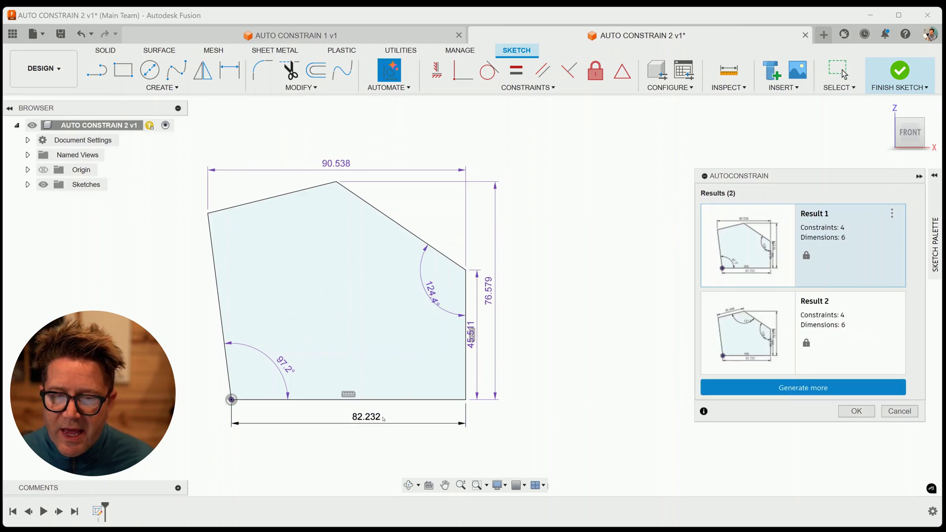
key("Escape")
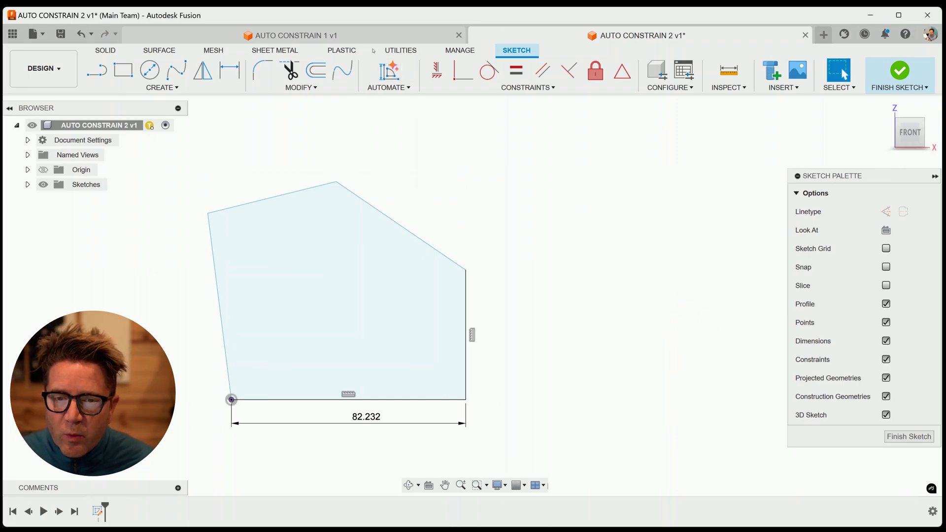
Step: Switch to the AUTO CONSTRAIN 1 document and reopen the slot sketch for editing
key("ctrl+Tab")
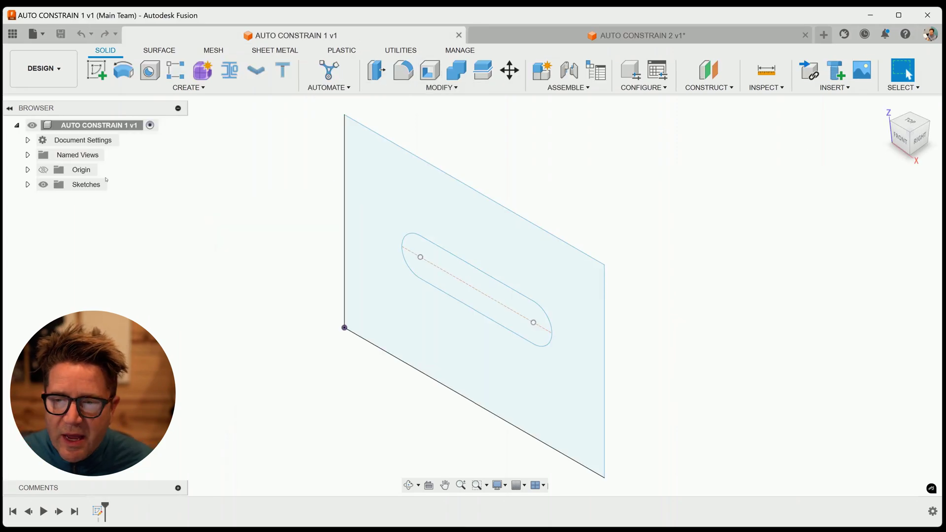
right_click(98, 511)
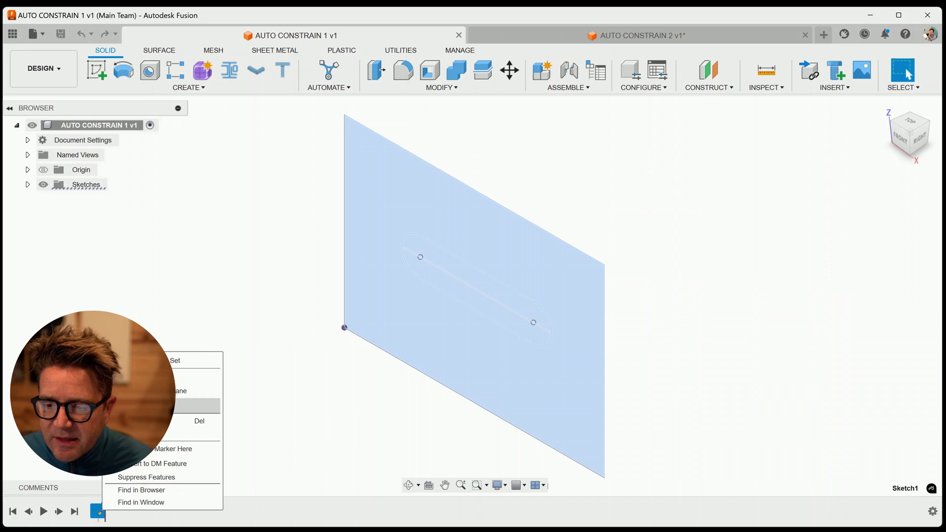
left_click(148, 376)
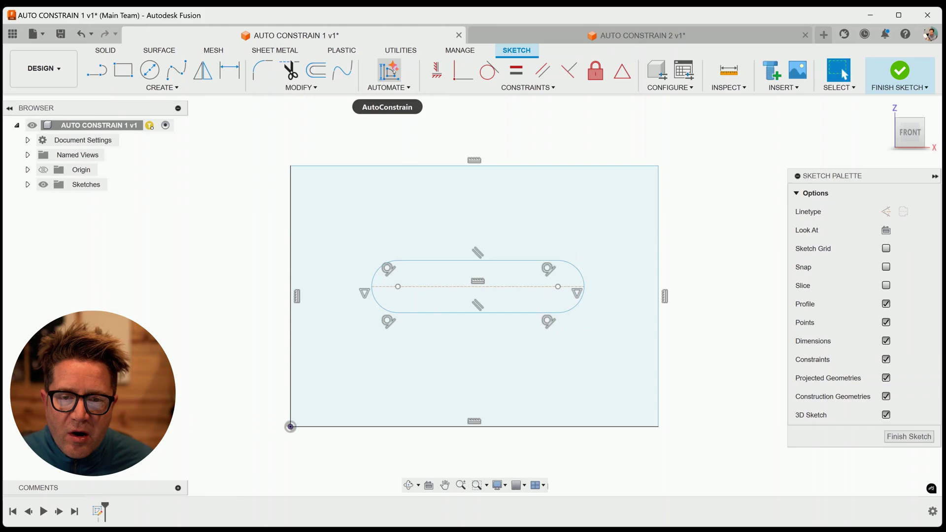
Step: Run AutoConstrain on the slot sketch and compare Results 1 and 2, ending on Result 2
left_click(393, 70)
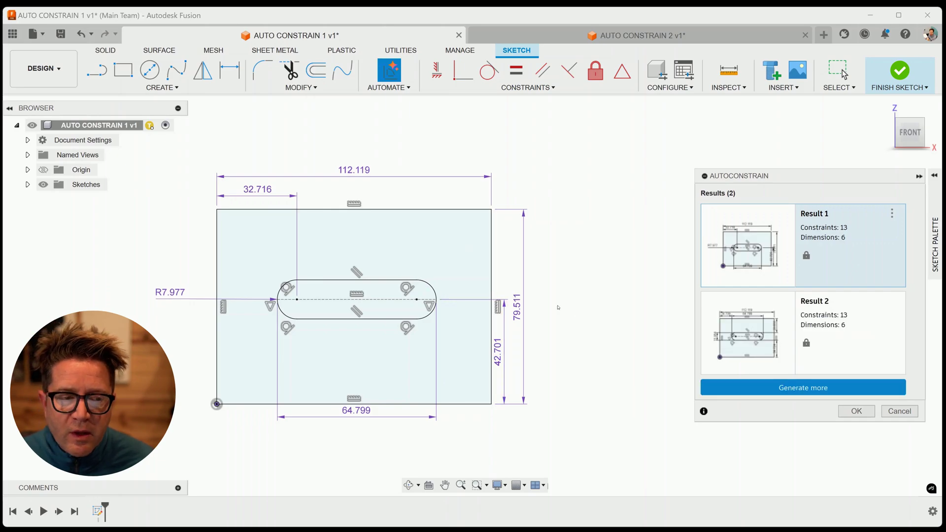
left_click(753, 334)
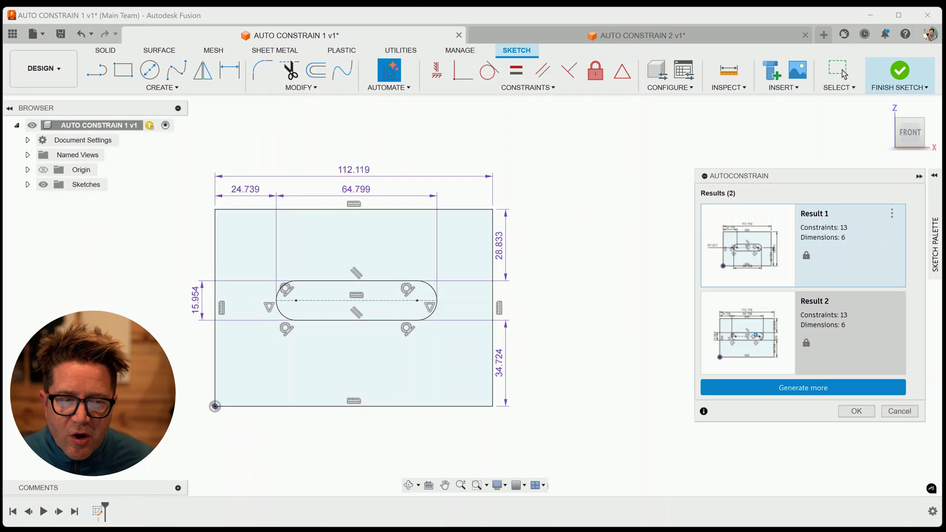
left_click(758, 256)
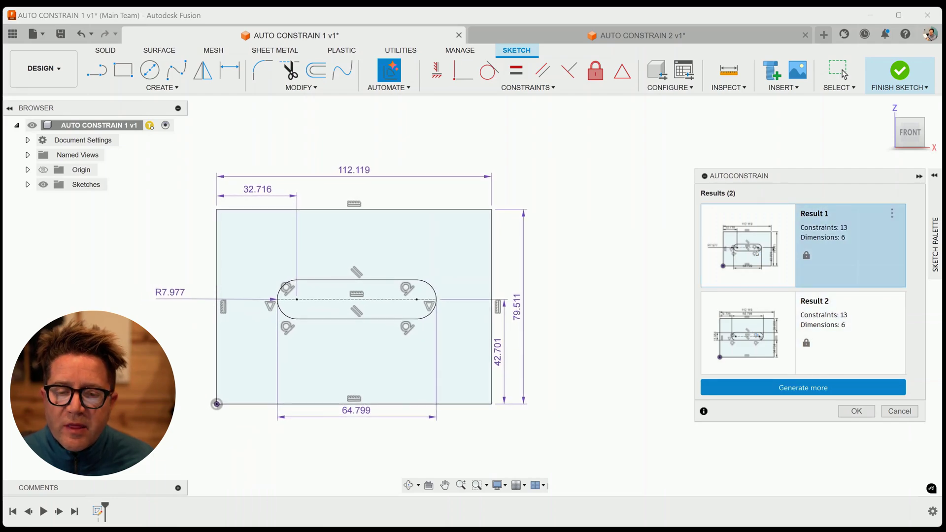
left_click(762, 322)
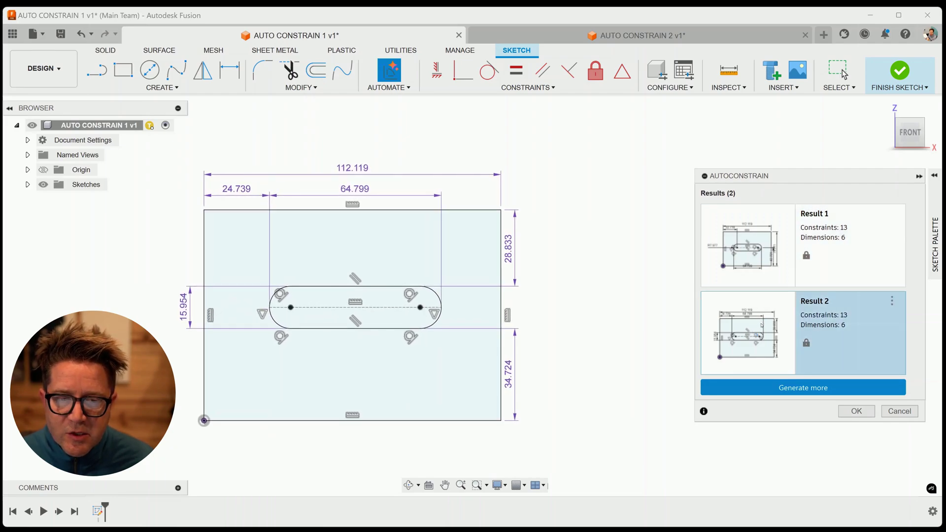
Step: Generate more AutoConstrain results, preview Result 3, then return to Result 2
left_click(782, 388)
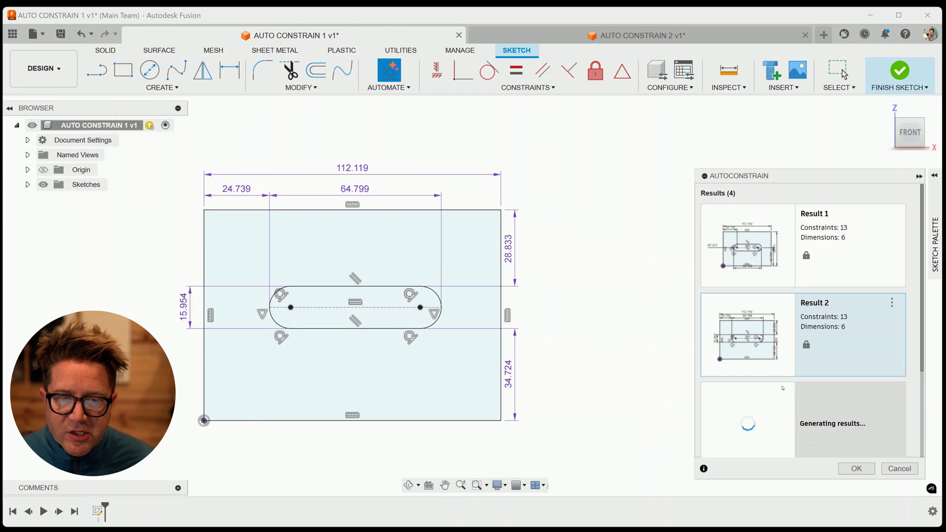
scroll(784, 387, "down", 1)
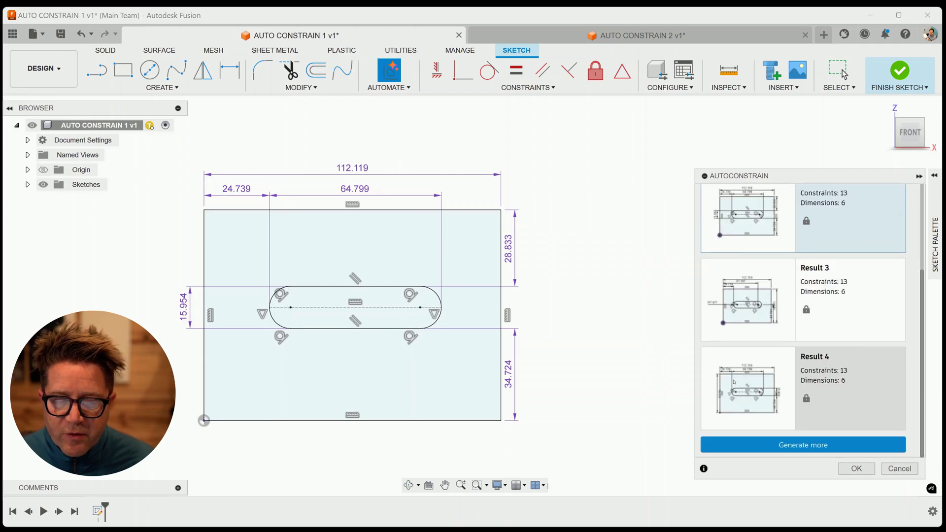
left_click(754, 318)
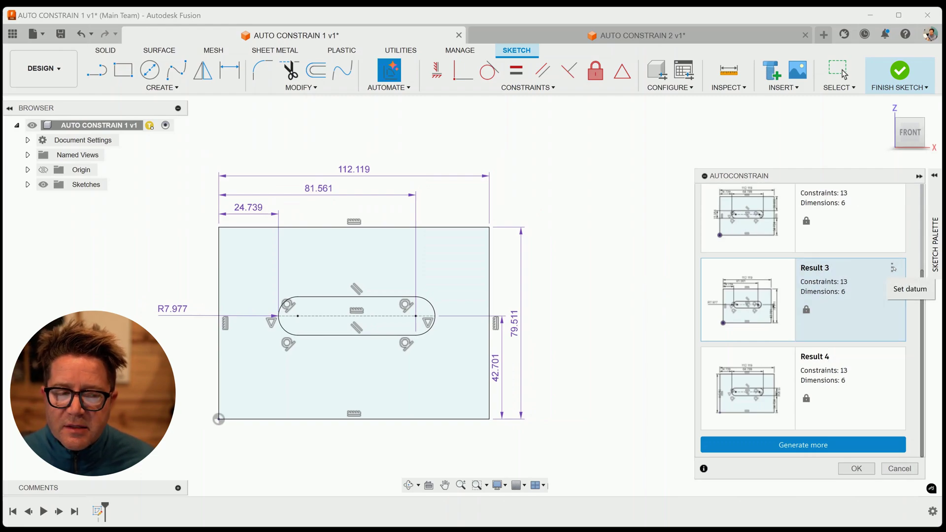
left_click(900, 292)
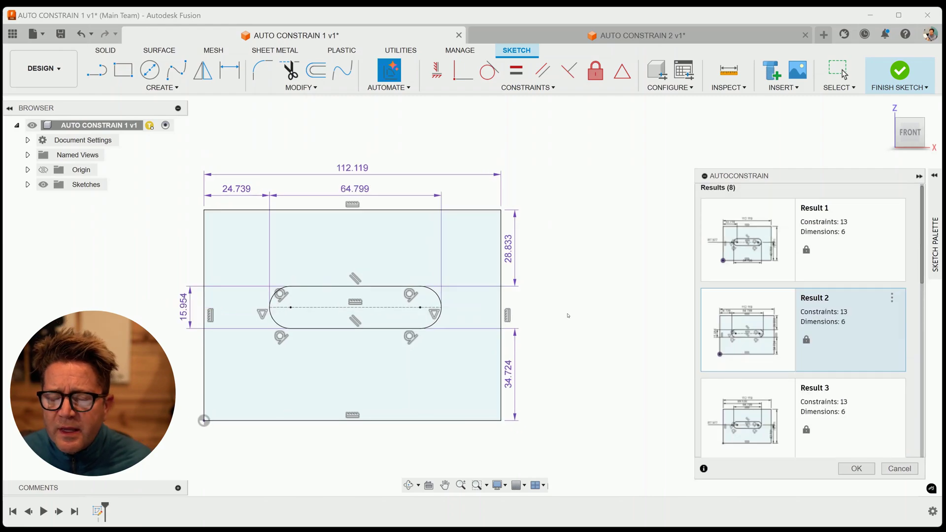
Step: Set Result 2's datum to the rectangle's bottom-right corner
mouse_move(502, 423)
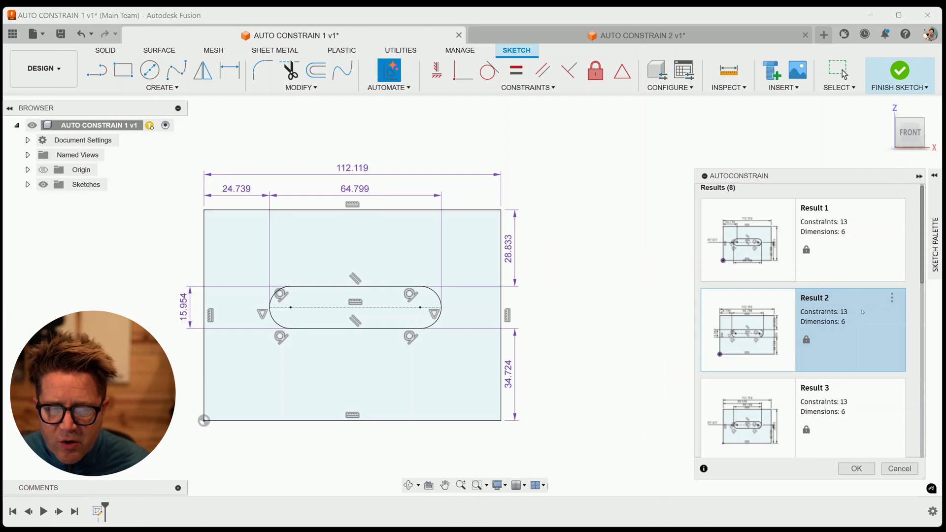
left_click(892, 298)
left_click(902, 320)
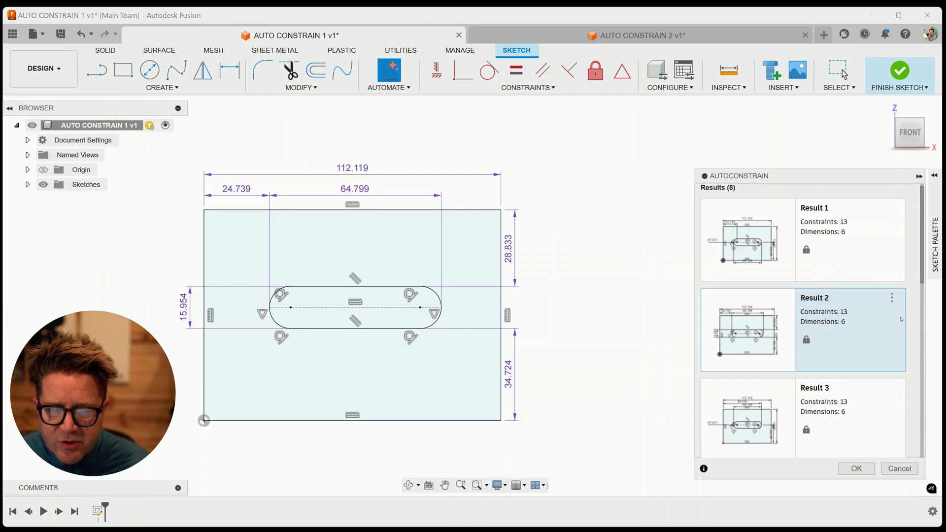
left_click(502, 421)
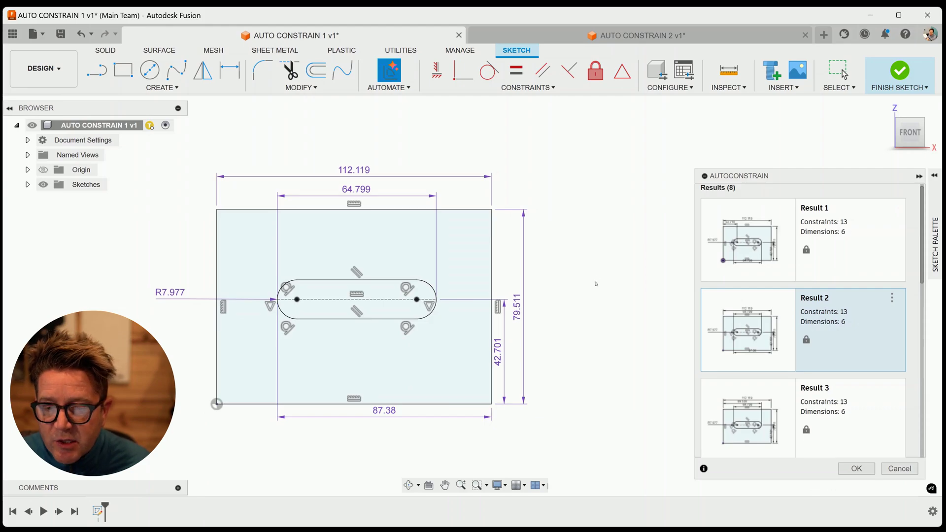
Step: Delete the 64.799 dimension from Result 2 and refresh the result
left_click(356, 189)
key("Delete")
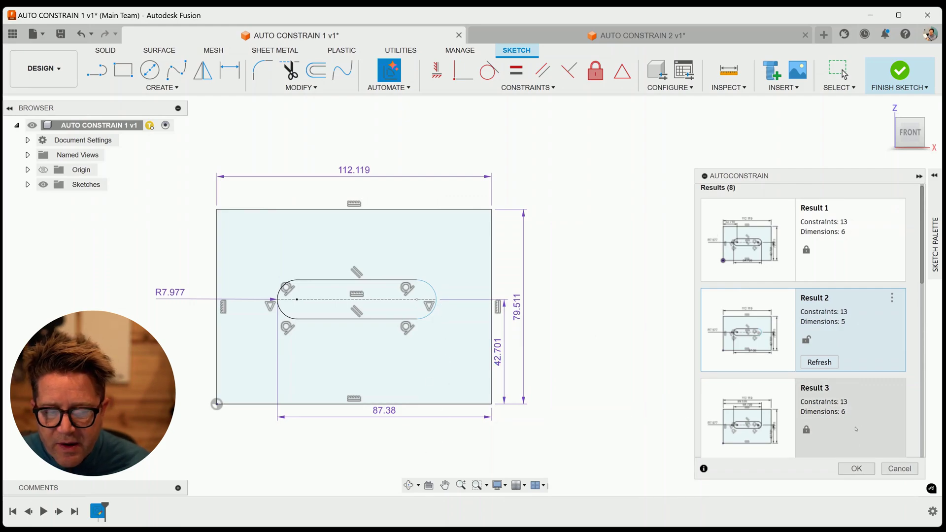
left_click(822, 362)
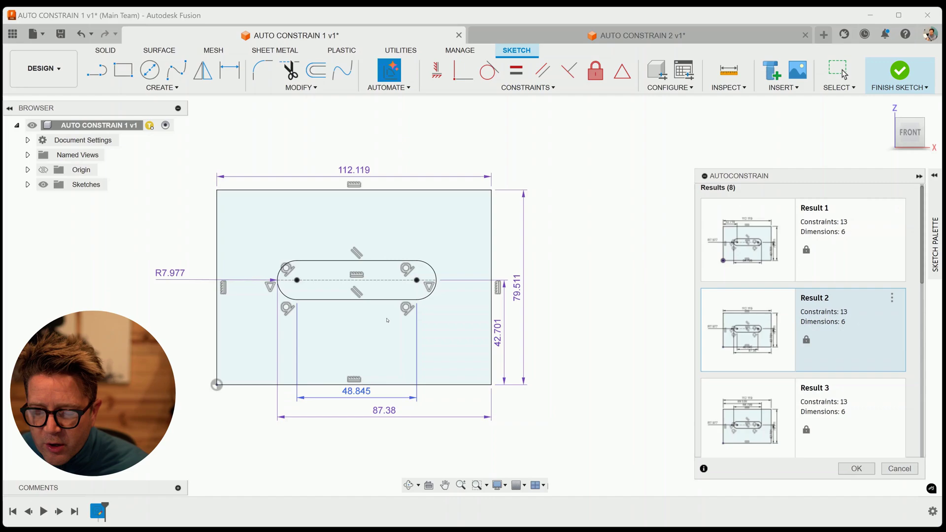
Step: Delete the 87.38 dimension, leaving Result 2 with 5 dimensions
mouse_move(277, 285)
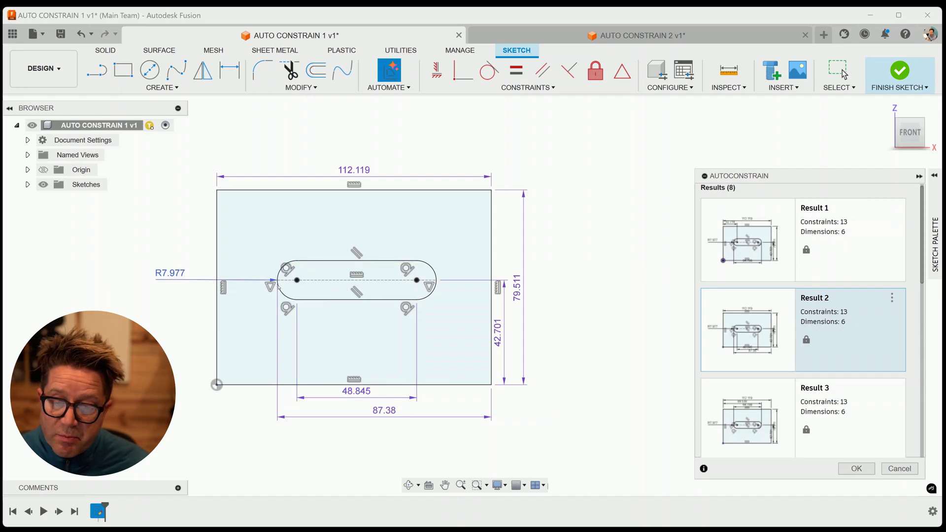
left_click(387, 415)
mouse_move(387, 415)
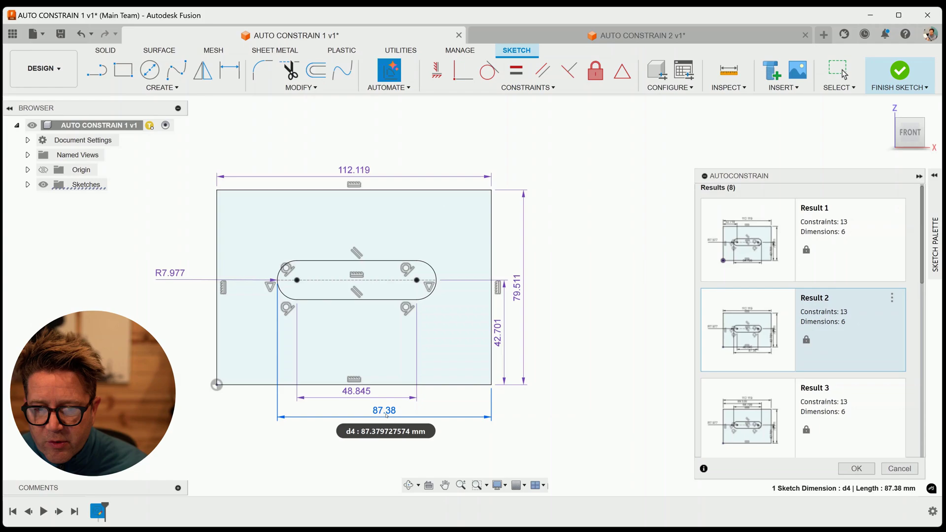
key("Delete")
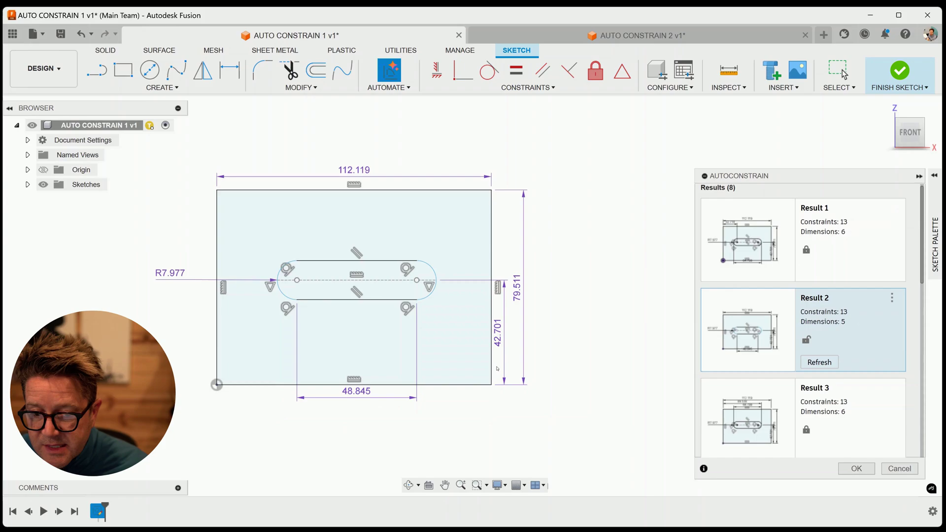
Step: Accept the AutoConstrain result and add a 22.581 dimension from the slot's right end to the right edge
left_click(856, 469)
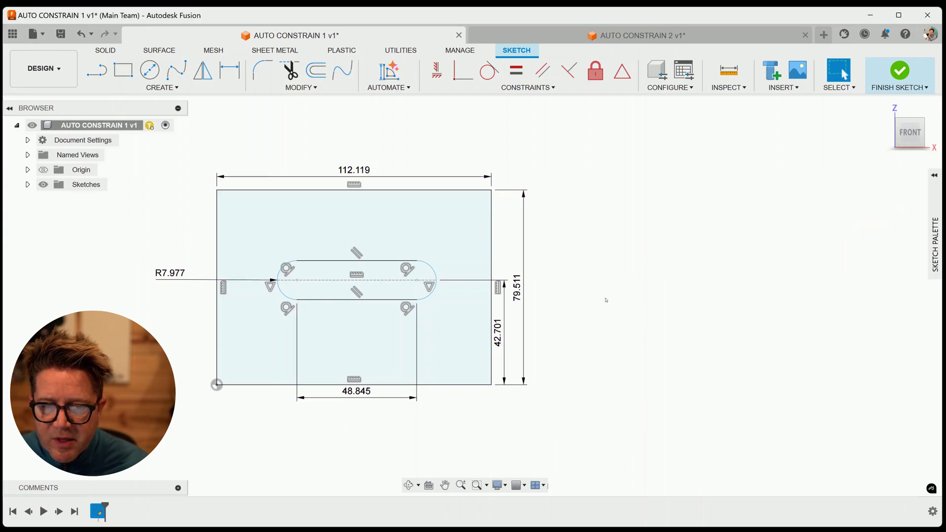
key("d")
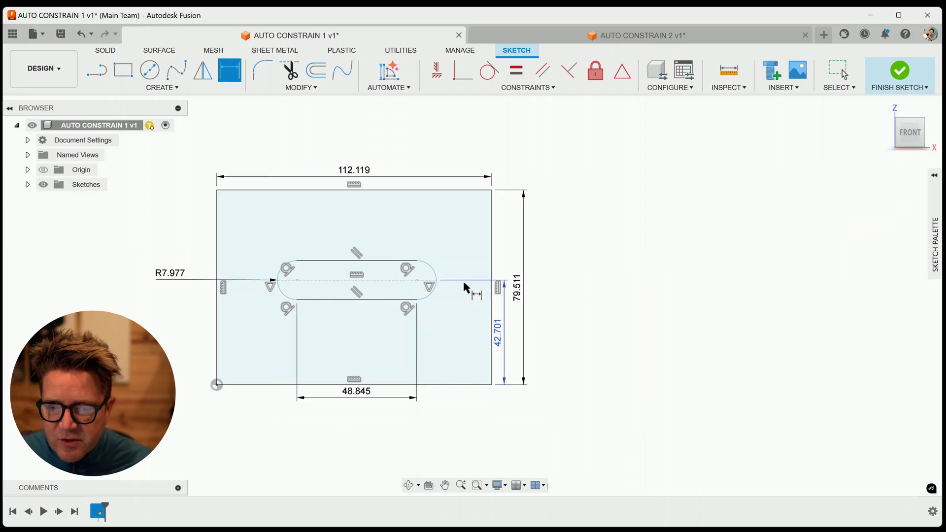
left_click(436, 280)
left_click(491, 283)
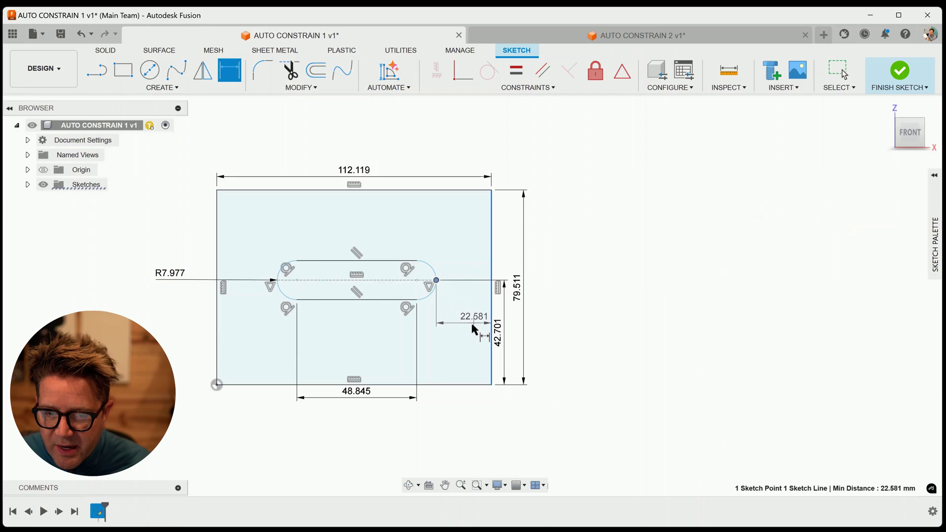
left_click(472, 326)
key("Return")
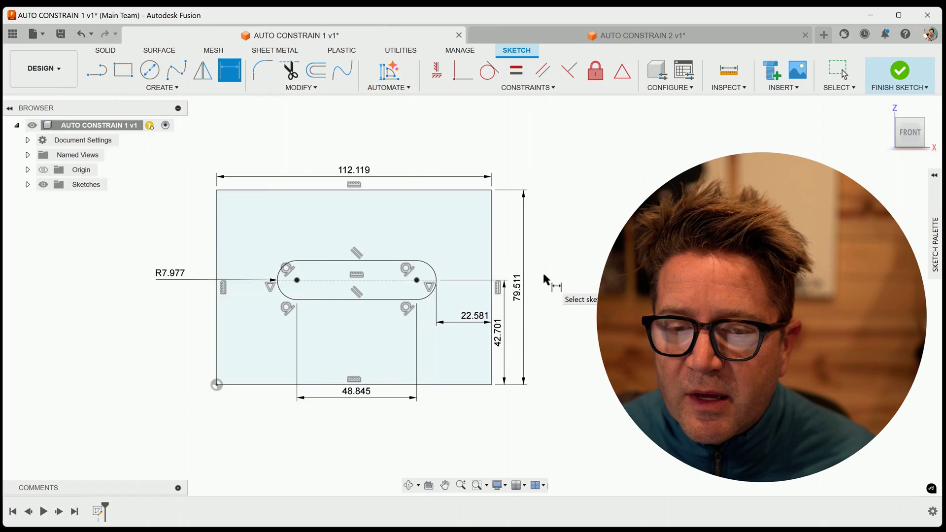
scroll(571, 309, "down", 1)
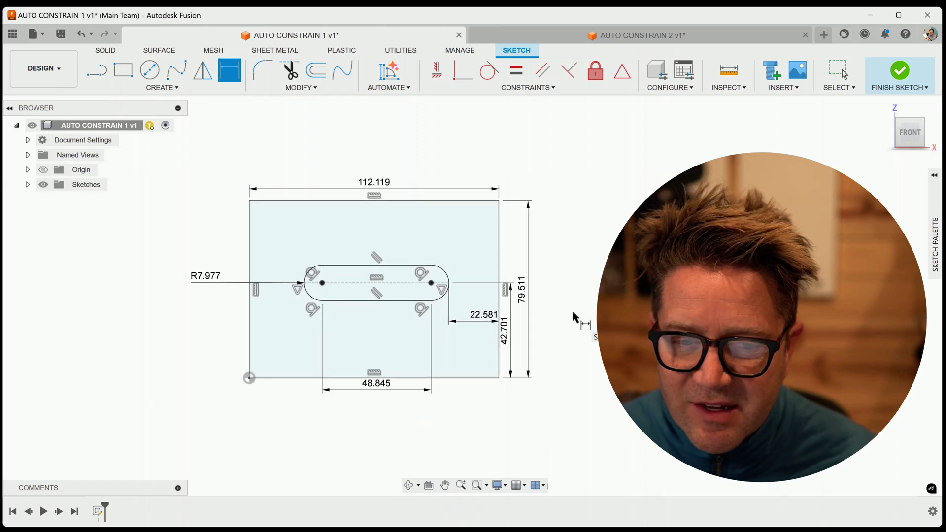